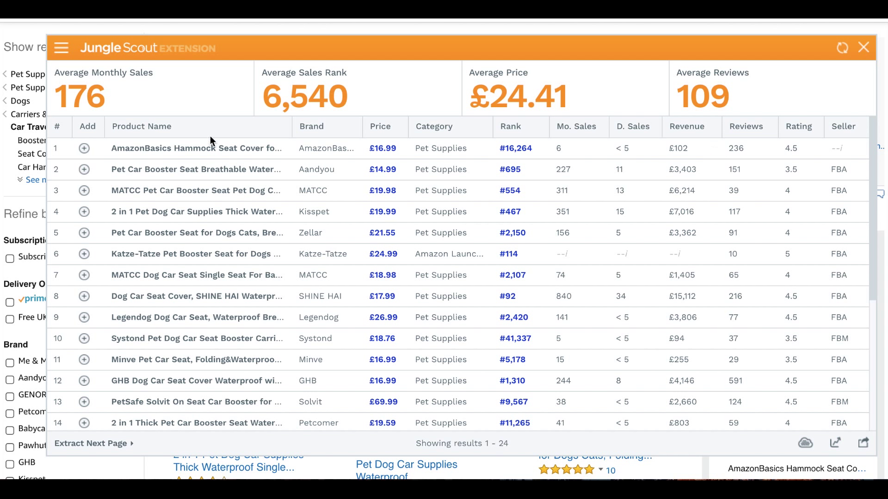
Examine the monthly sales, prices and revenue of the competing dog car seat listings in the Jungle Scout product table.
mouse_move(213, 194)
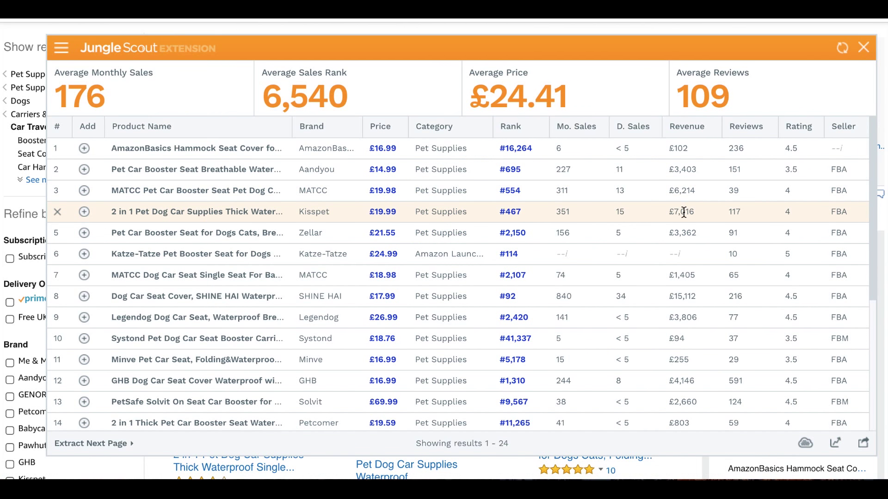
mouse_move(220, 215)
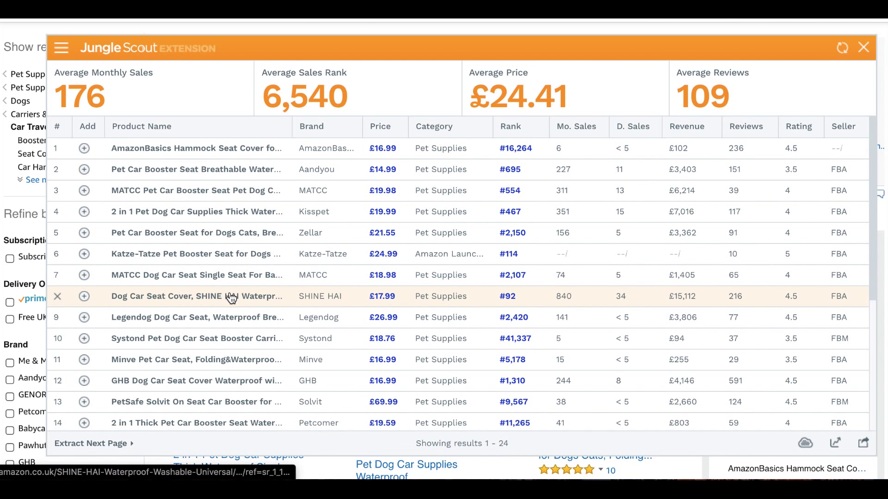
mouse_move(231, 297)
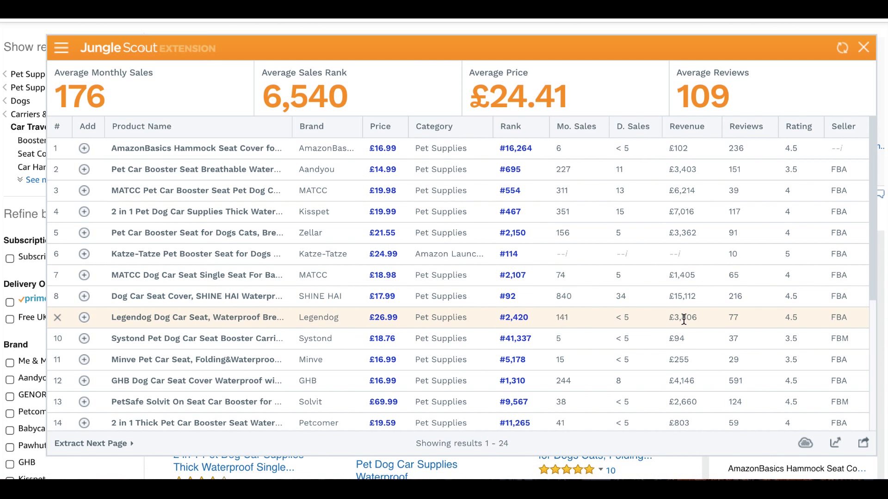
mouse_move(205, 322)
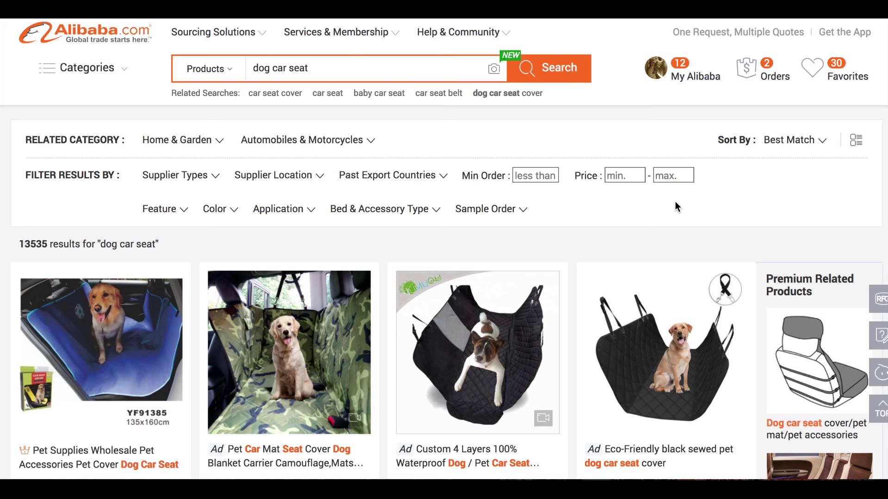
Browse the Alibaba supplier results for "dog car seat" and compare booster-style seats by unit price and minimum order.
scroll(675, 202, "down", 7)
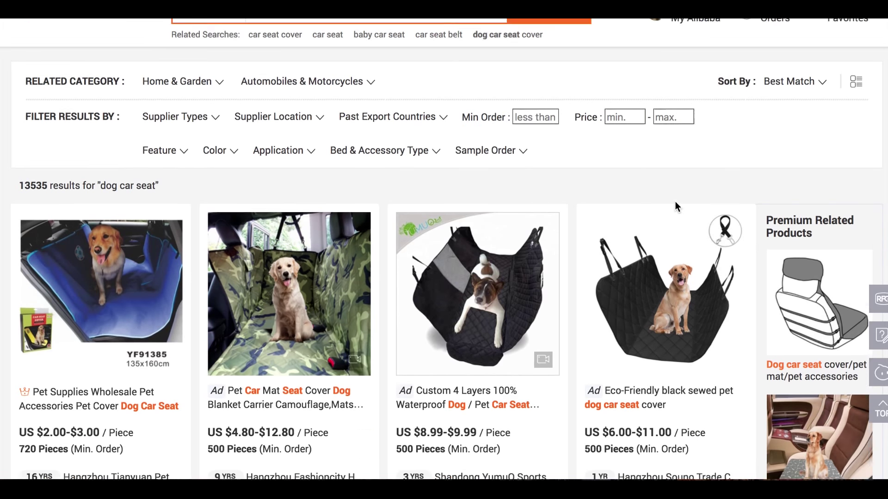
scroll(675, 201, "up", 2)
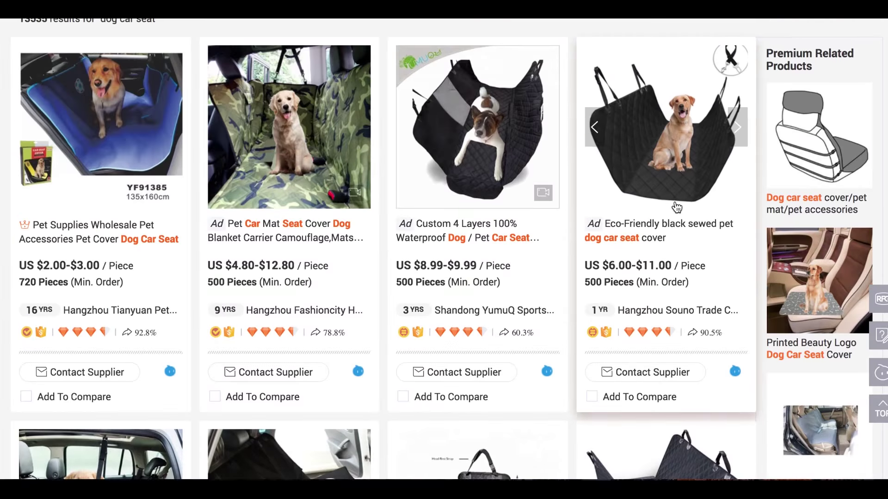
scroll(578, 273, "down", 2)
scroll(578, 273, "down", 3)
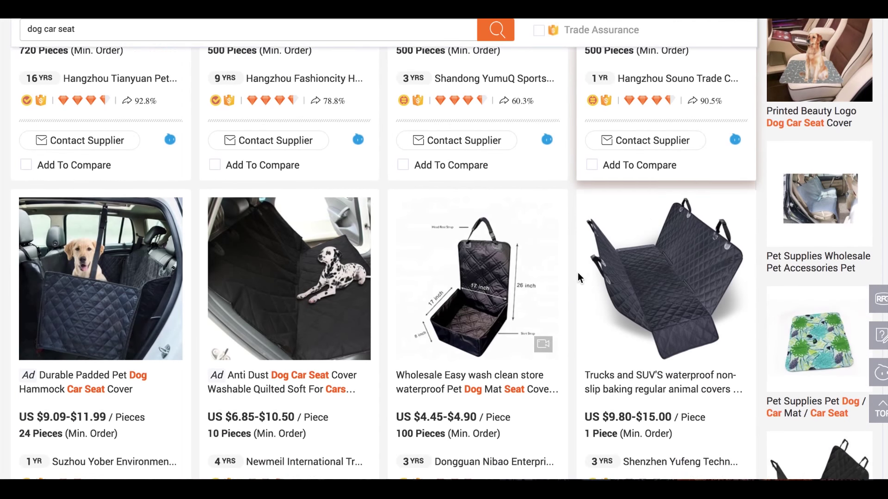
scroll(578, 273, "down", 3)
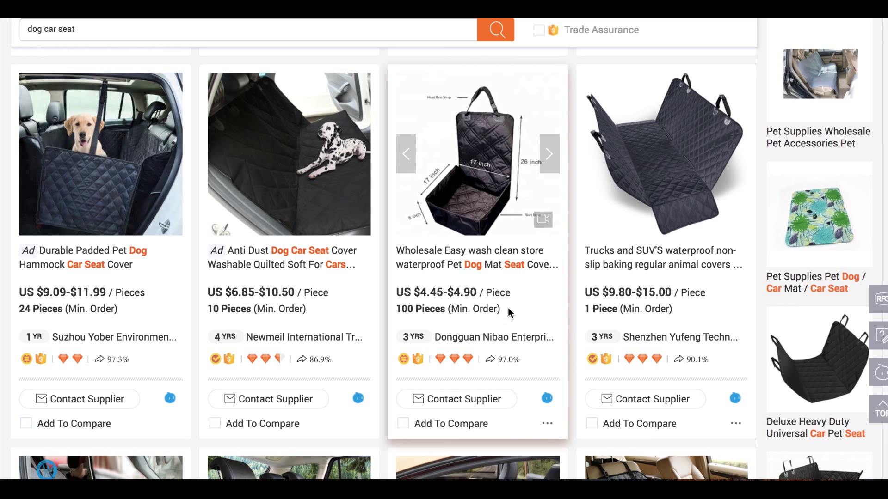
scroll(516, 313, "down", 4)
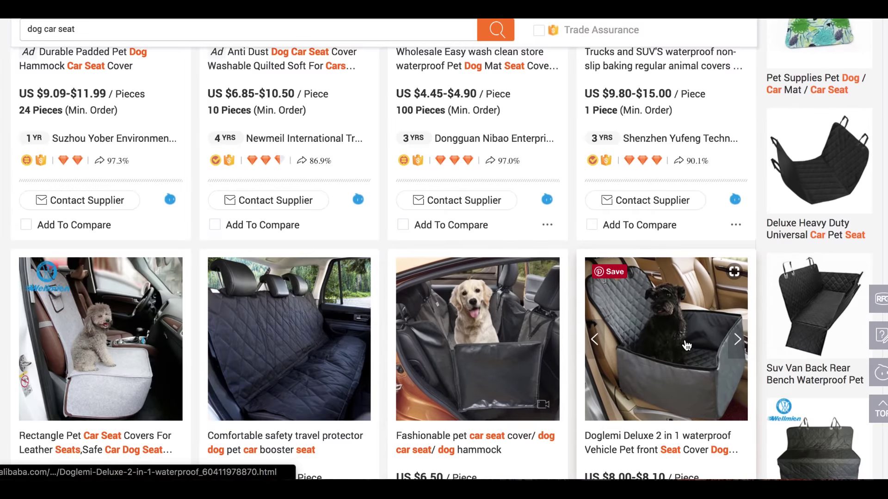
scroll(684, 339, "down", 3)
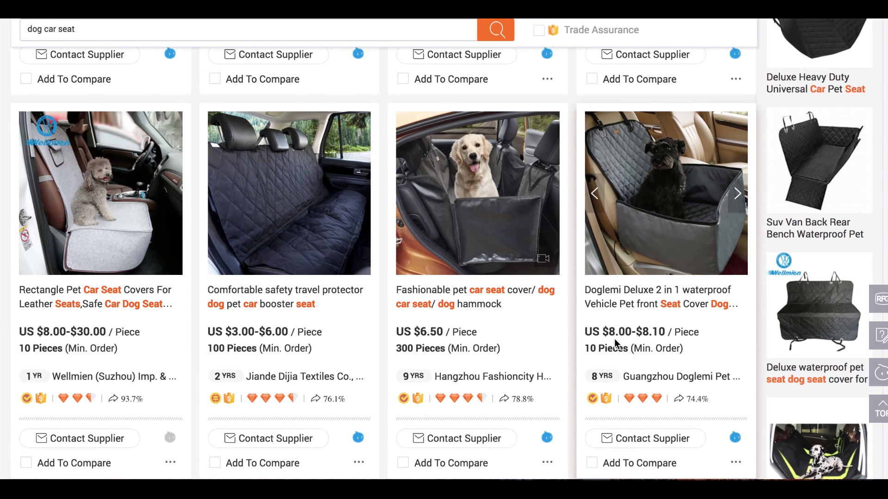
scroll(614, 340, "down", 6)
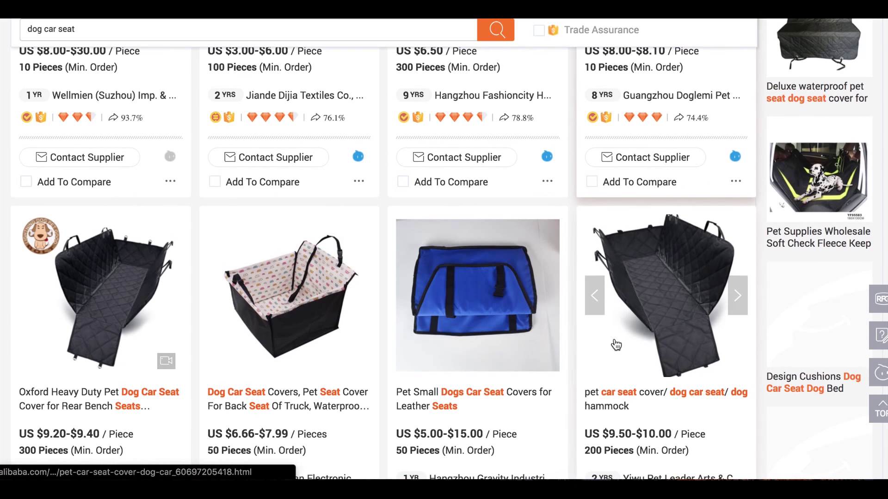
scroll(616, 345, "up", 3)
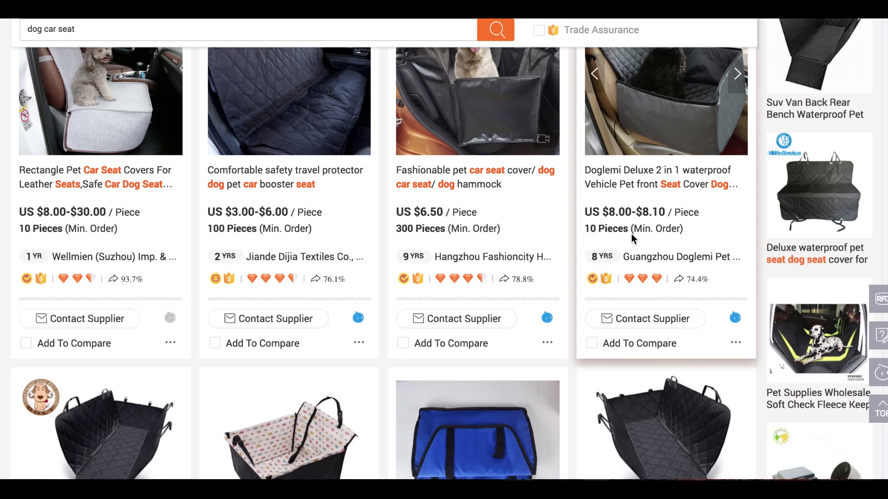
scroll(633, 234, "down", 3)
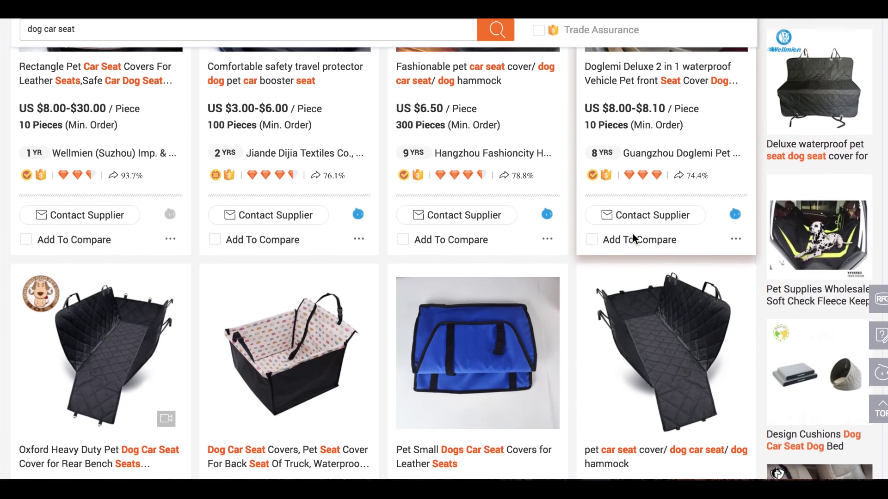
scroll(632, 234, "down", 8)
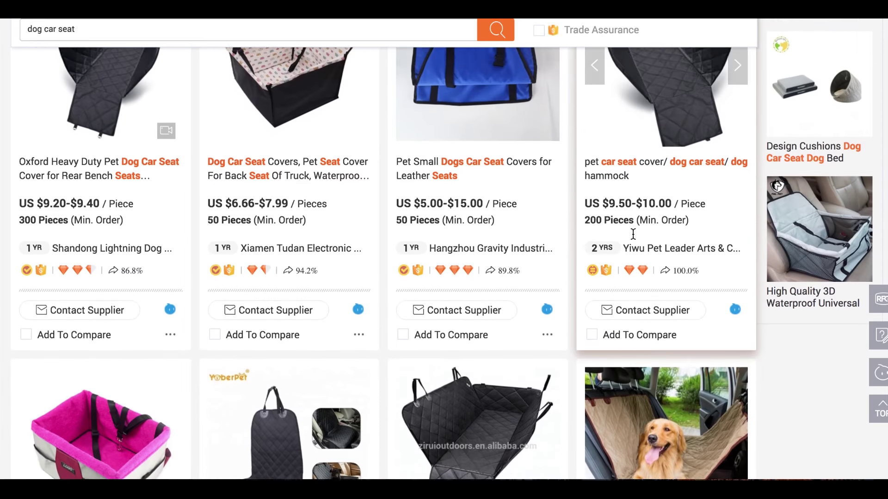
scroll(634, 239, "down", 3)
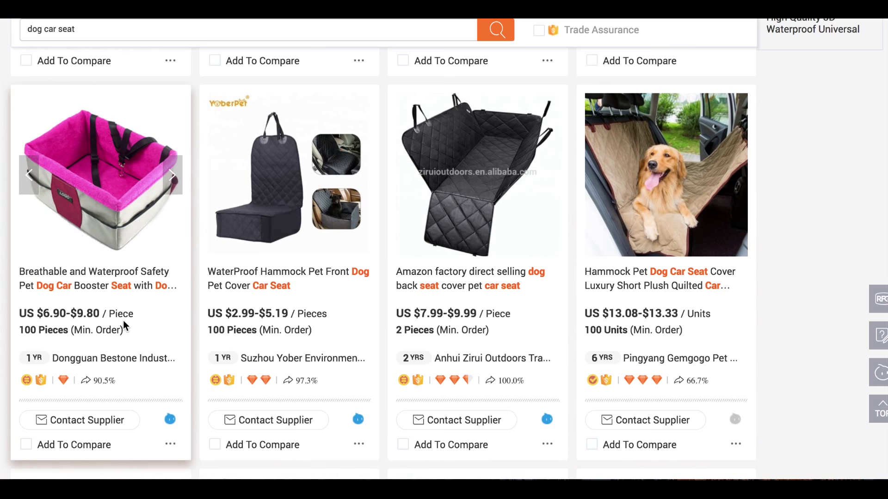
scroll(123, 320, "down", 5)
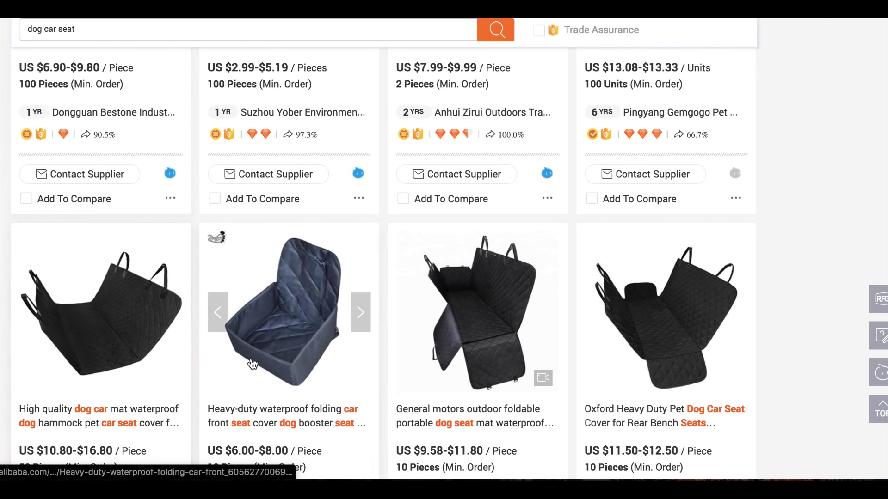
scroll(259, 332, "down", 1)
scroll(445, 202, "down", 15)
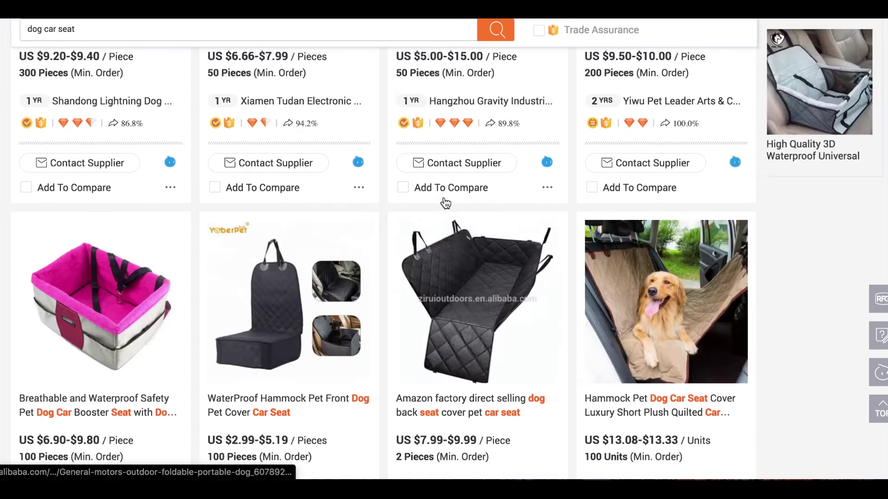
scroll(445, 202, "down", 14)
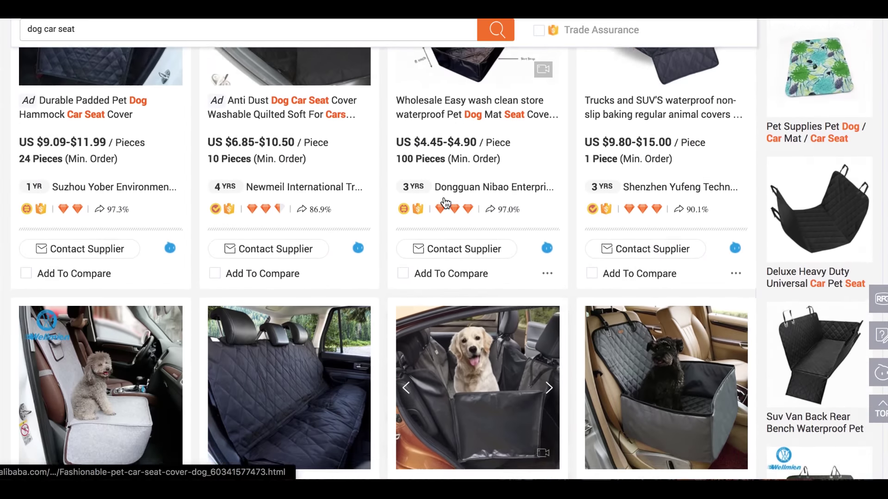
scroll(445, 202, "up", 1)
scroll(541, 377, "down", 5)
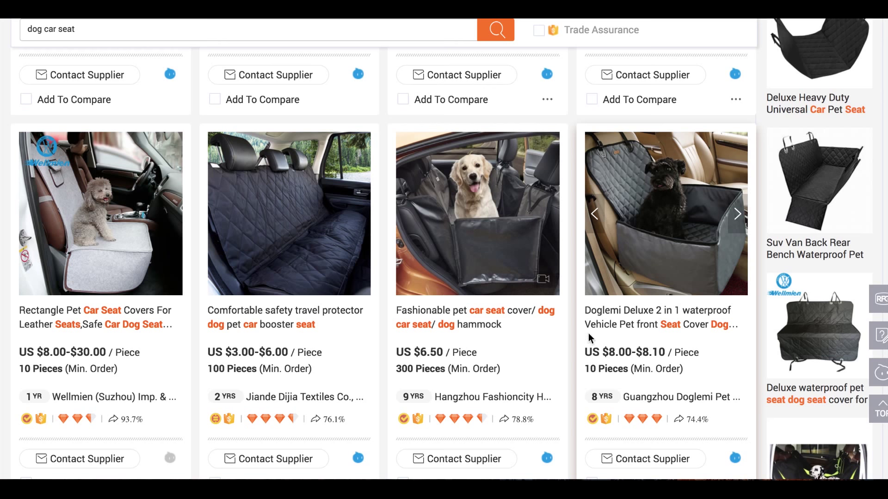
Check the Amazon product page of a competing dog car seat, including its price and sales rank history.
scroll(442, 187, "up", 3)
scroll(443, 186, "up", 8)
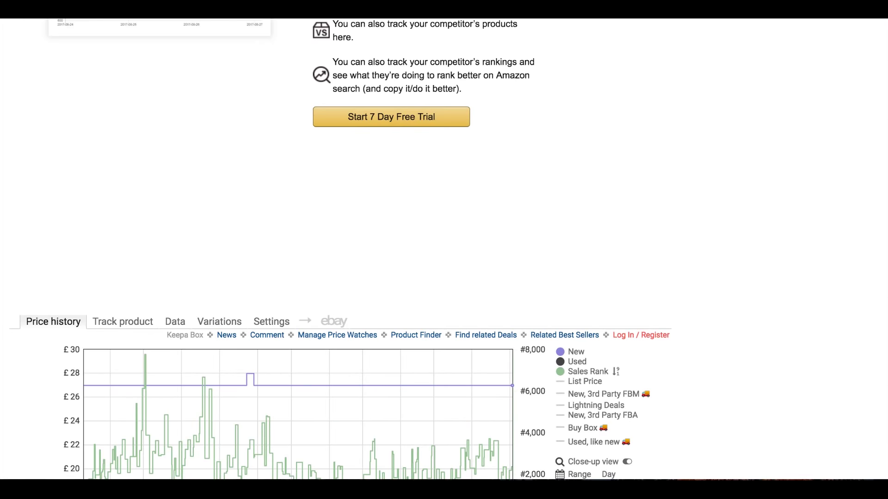
scroll(558, 241, "up", 9)
scroll(558, 241, "down", 13)
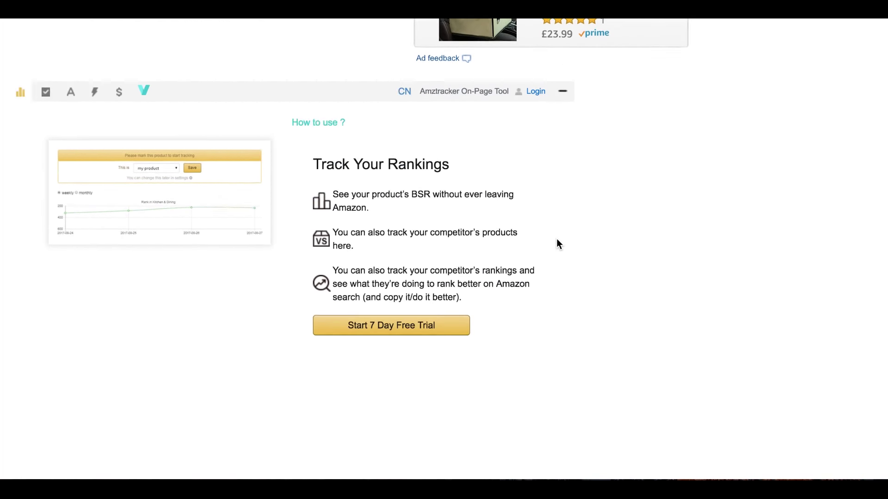
scroll(558, 243, "down", 9)
scroll(559, 244, "up", 2)
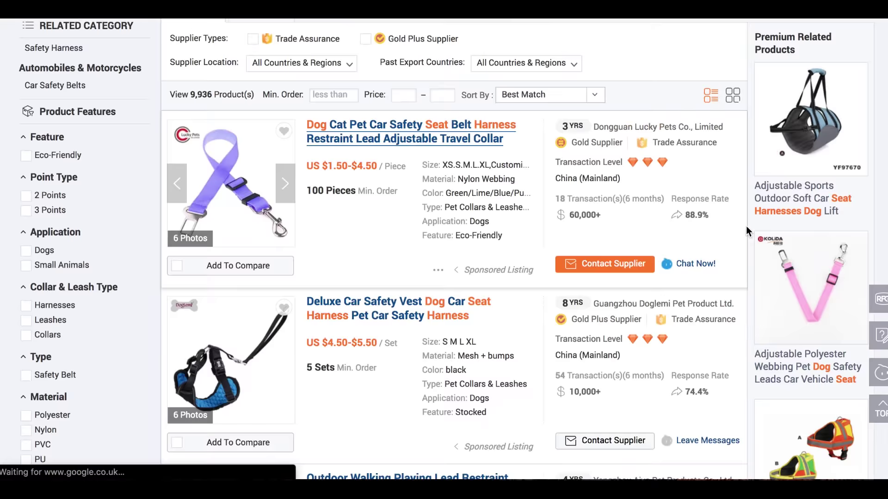
Browse the Alibaba supplier results for "dog seat harness" and compare seat belt leads by unit price and minimum order.
scroll(746, 226, "down", 4)
scroll(745, 225, "down", 10)
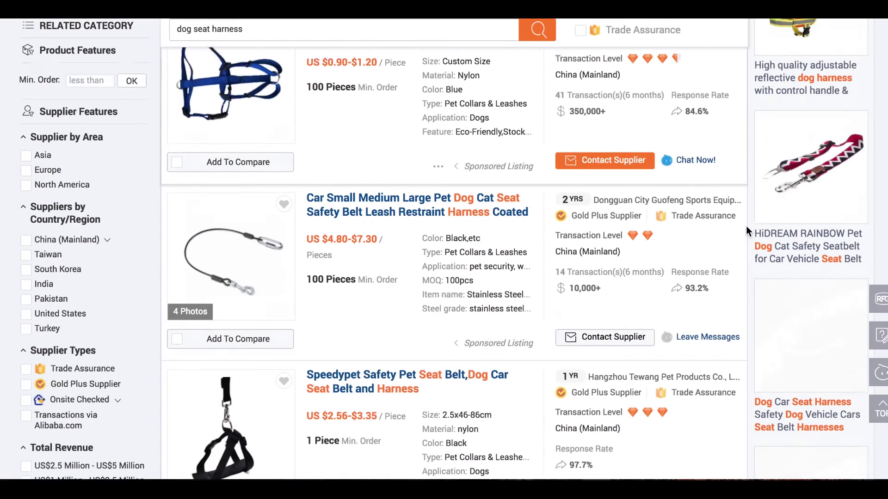
scroll(746, 226, "down", 4)
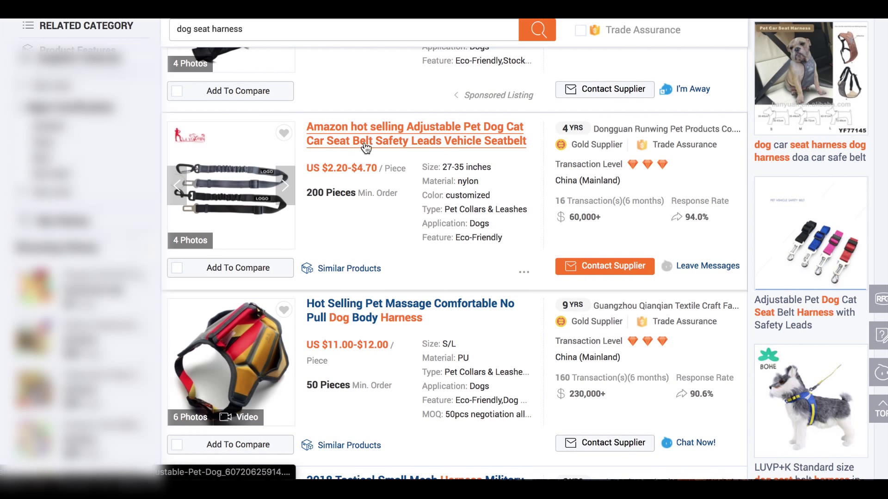
left_click(435, 151)
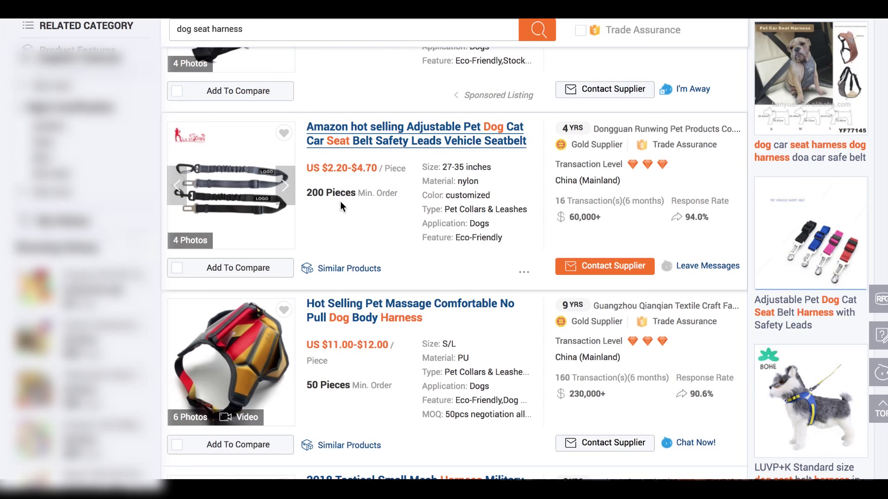
scroll(340, 204, "down", 9)
scroll(340, 202, "down", 2)
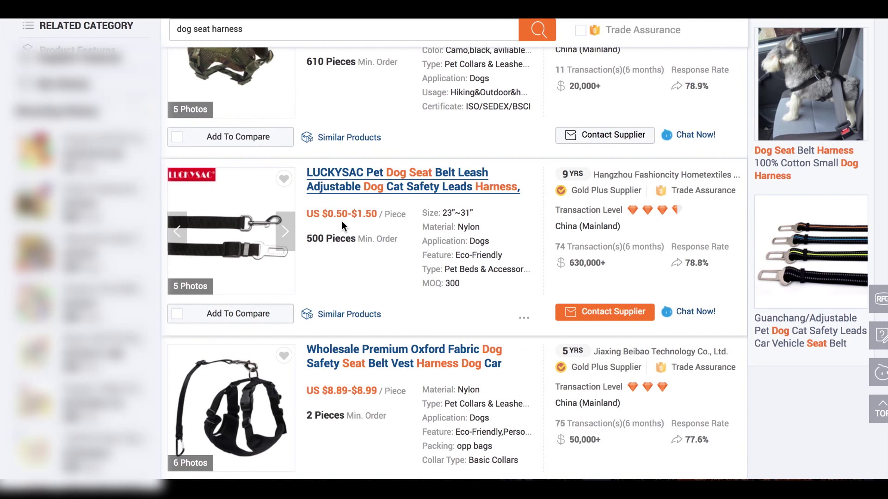
scroll(373, 219, "down", 5)
scroll(373, 218, "down", 5)
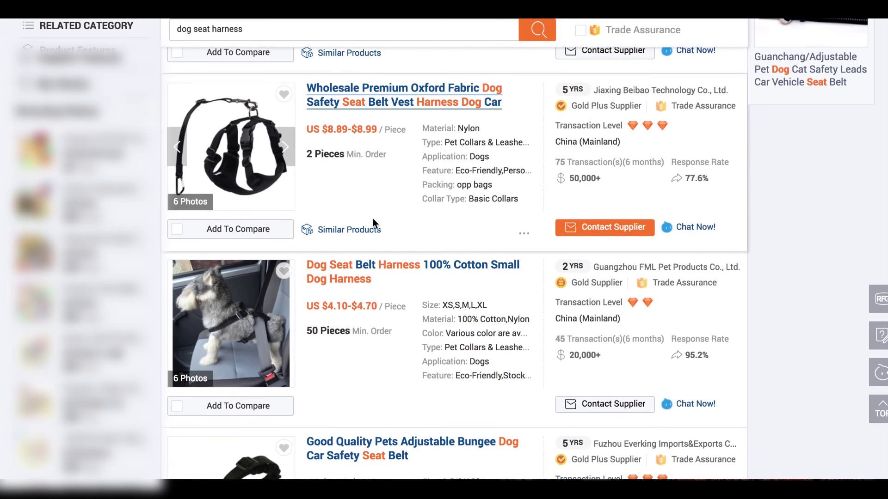
scroll(373, 218, "down", 5)
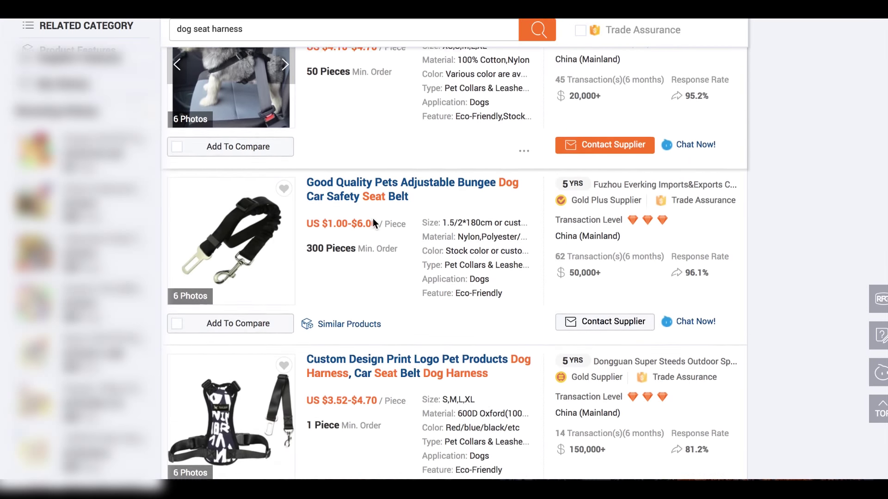
scroll(372, 200, "down", 10)
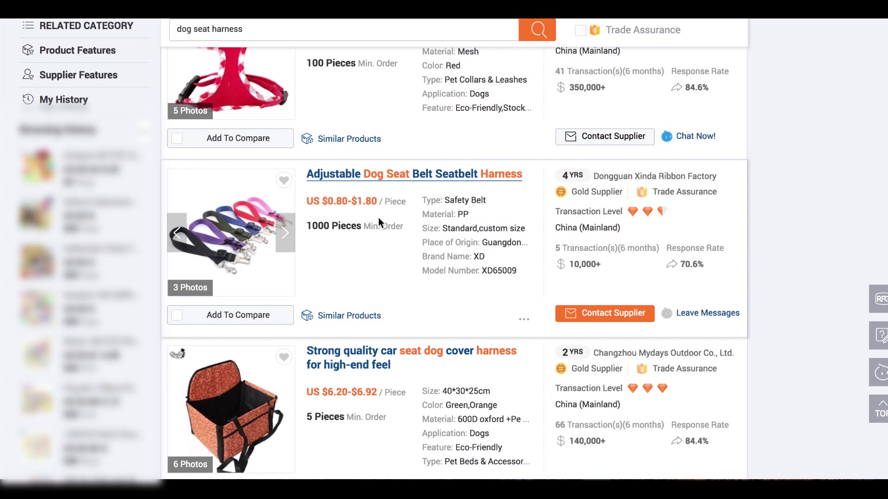
Open the Calculator app and multiply 9.5 by 250.
mouse_move(370, 476)
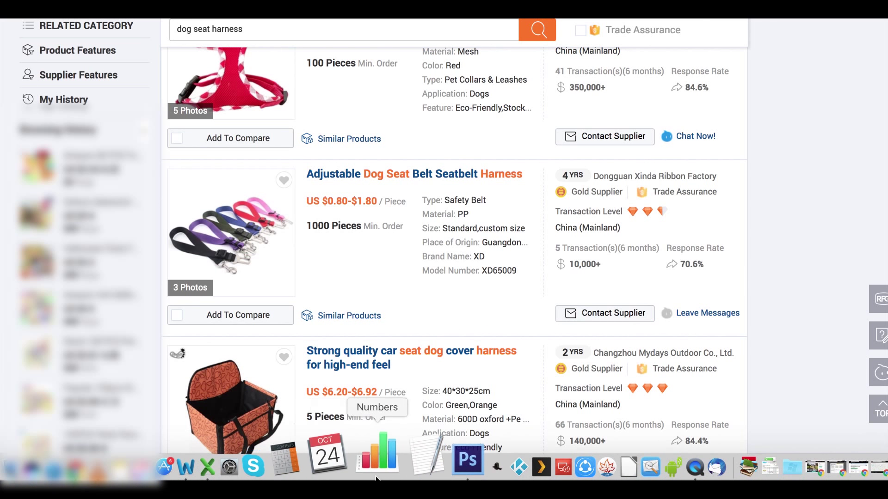
left_click(337, 466)
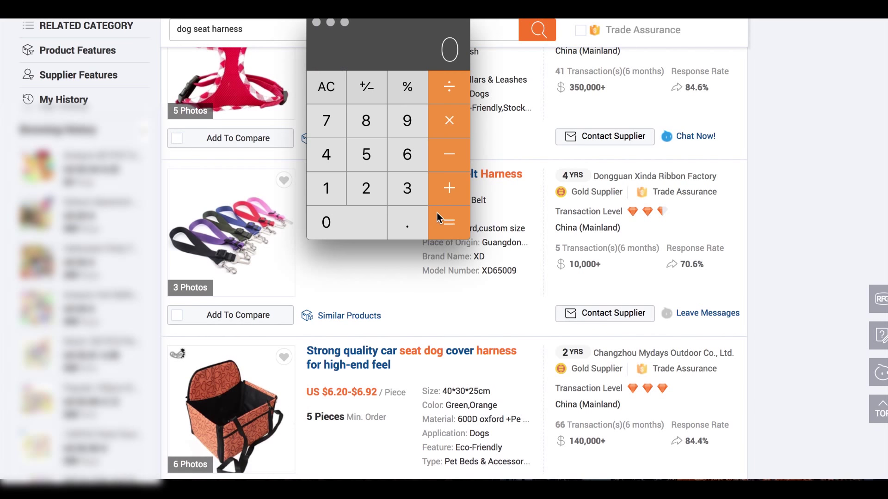
left_click(325, 86)
type("9.5")
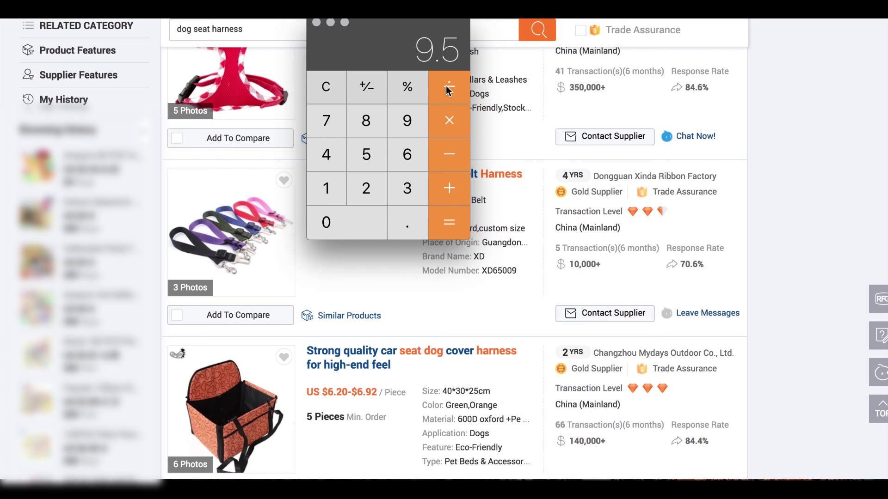
left_click(449, 123)
type("2500")
key("BackSpace")
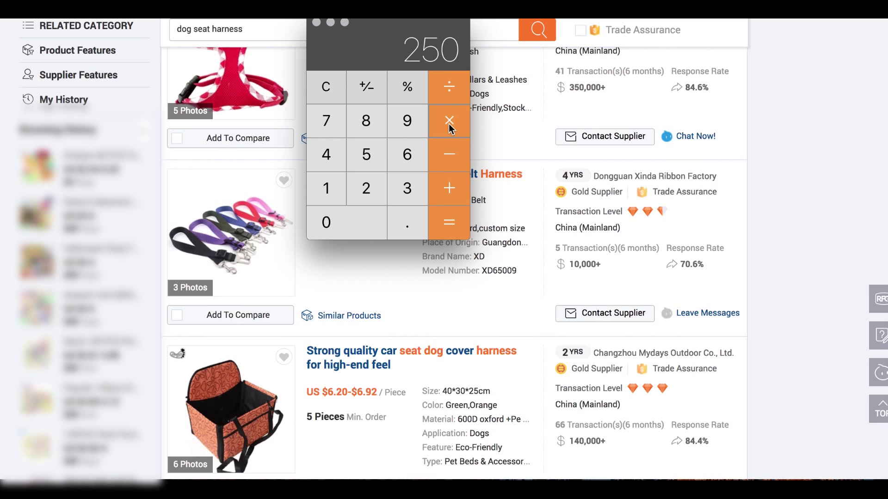
left_click(448, 222)
Add 1000 to the calculated product to get the combined total.
left_click(450, 190)
type("1000")
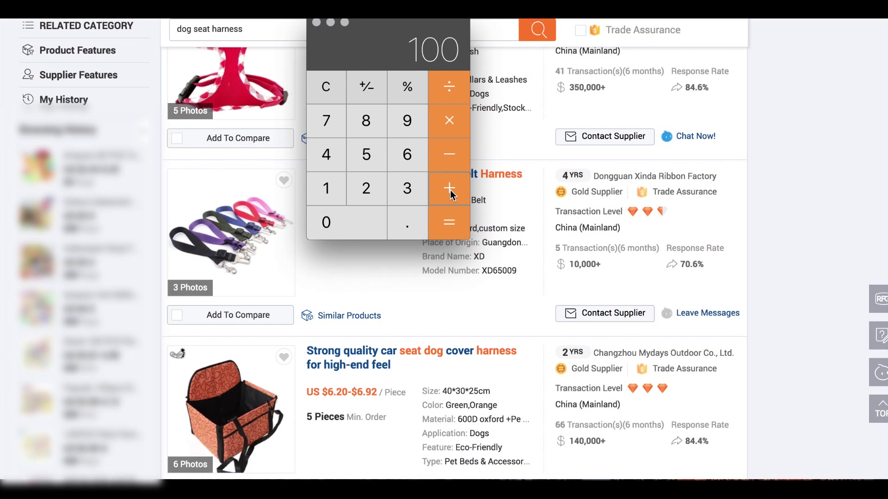
left_click(454, 220)
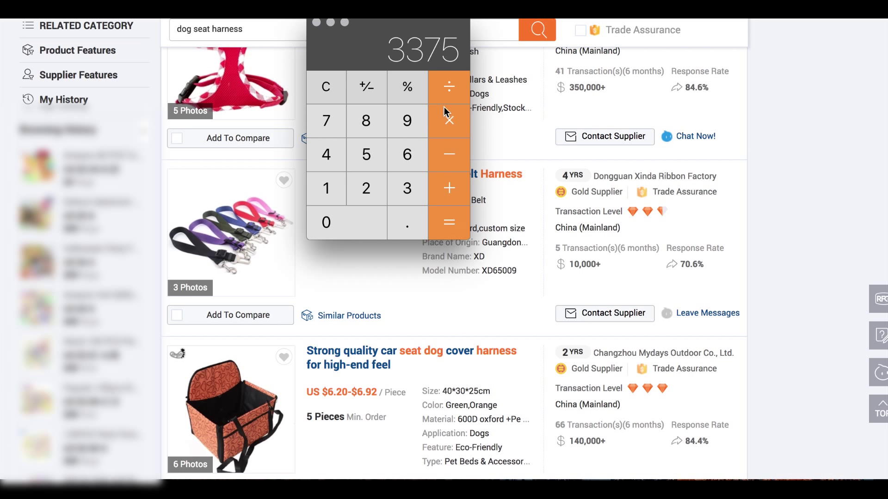
Multiply the combined total by 0.0275.
left_click(451, 127)
left_click(386, 227)
left_click(399, 228)
left_click(354, 219)
left_click(365, 196)
left_click(334, 132)
left_click(356, 143)
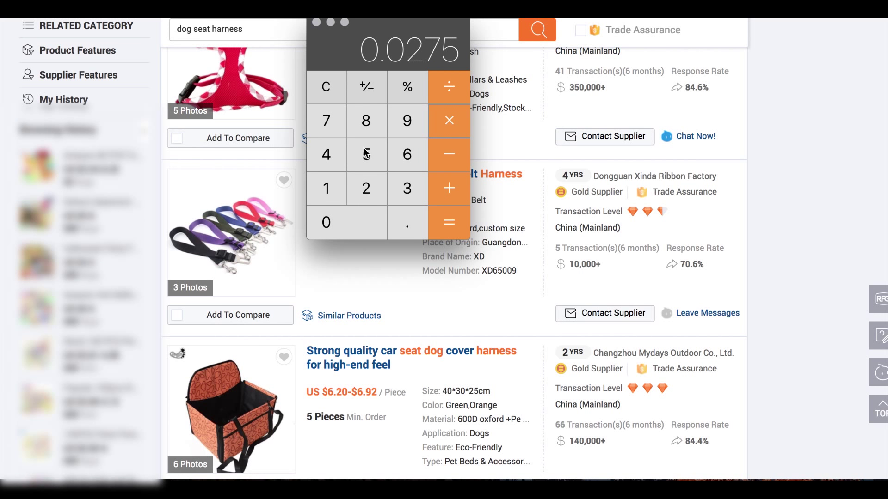
left_click(448, 234)
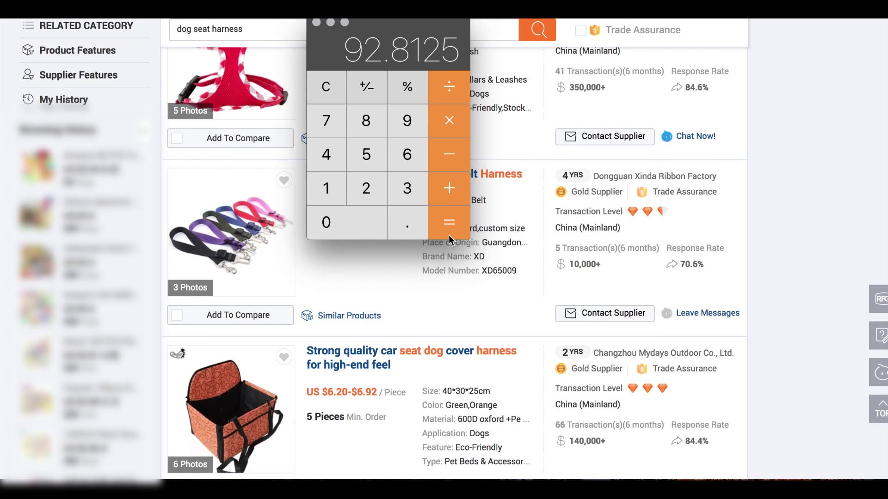
Clear the calculator, divide 2800 by 250 to get the cost per unit, and quit the Calculator app.
left_click(329, 87)
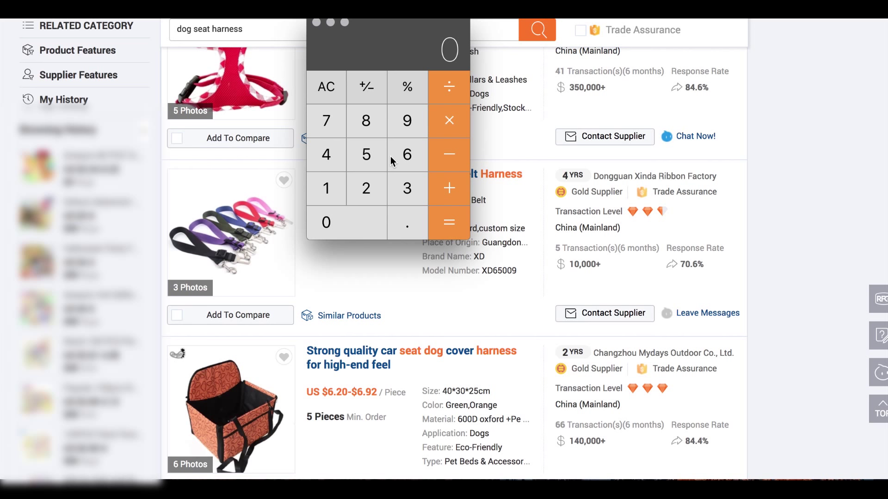
type("2800")
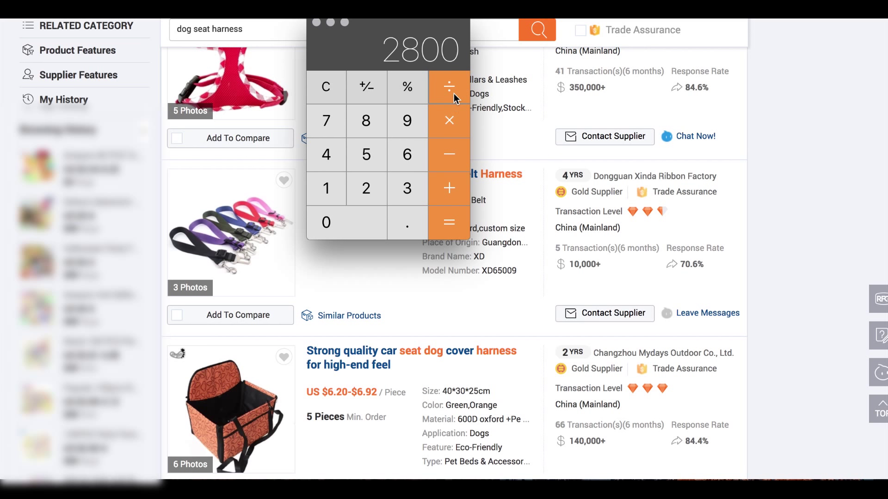
type("250")
left_click(444, 224)
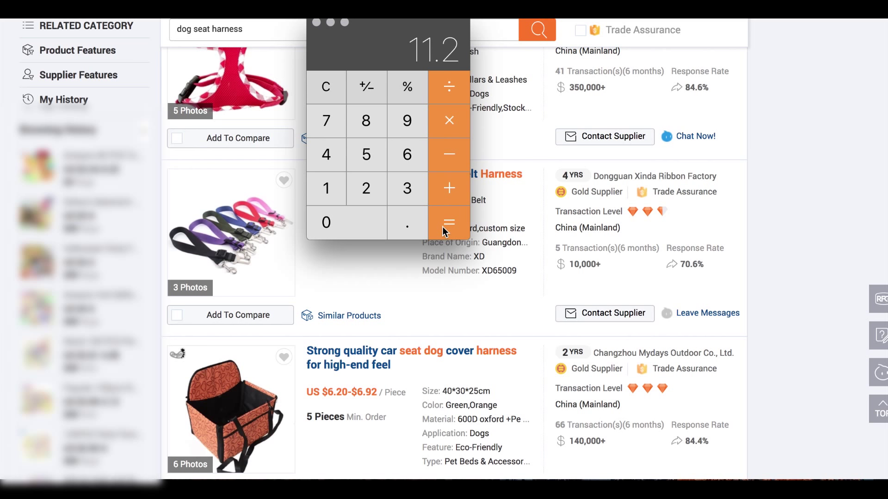
key("super+q")
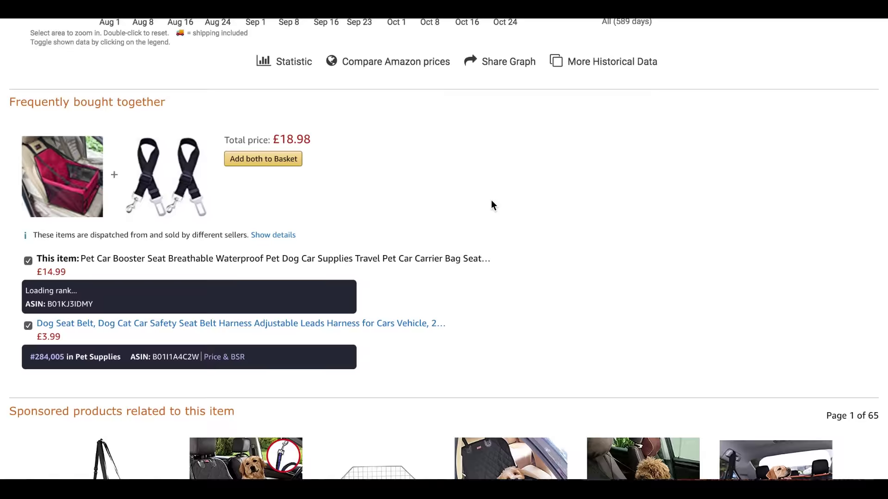
Find the product information on the Amazon booster seat page and copy its ASIN, B01KJ3IDMY.
scroll(491, 200, "up", 15)
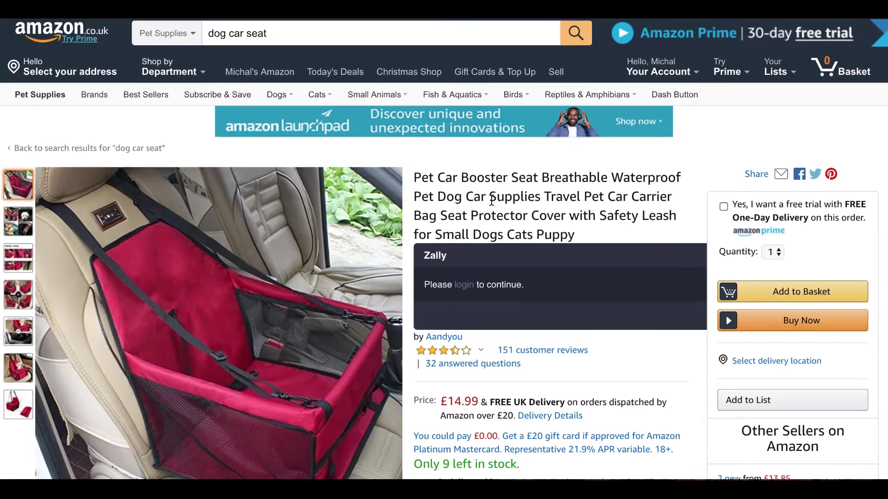
scroll(491, 205, "down", 3)
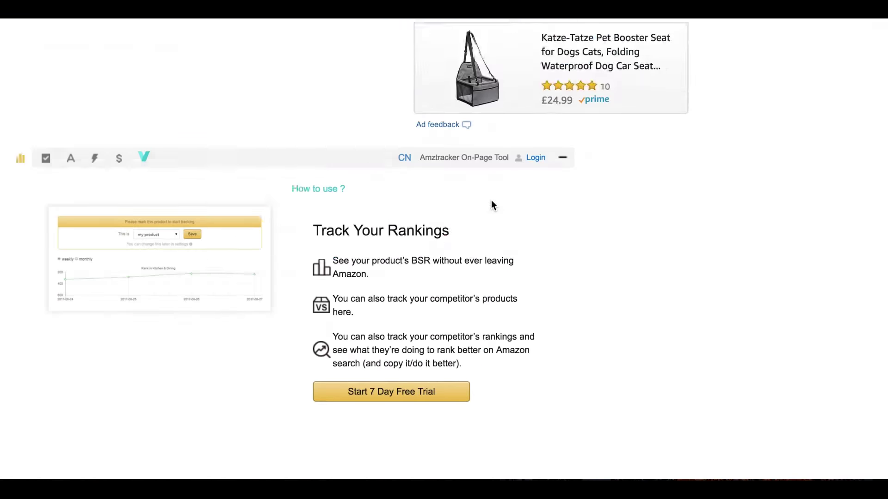
scroll(491, 204, "down", 20)
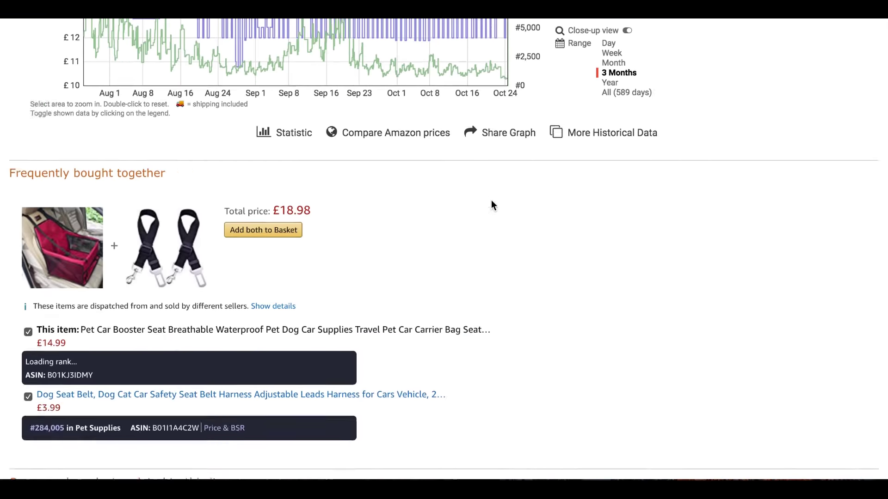
scroll(491, 203, "down", 8)
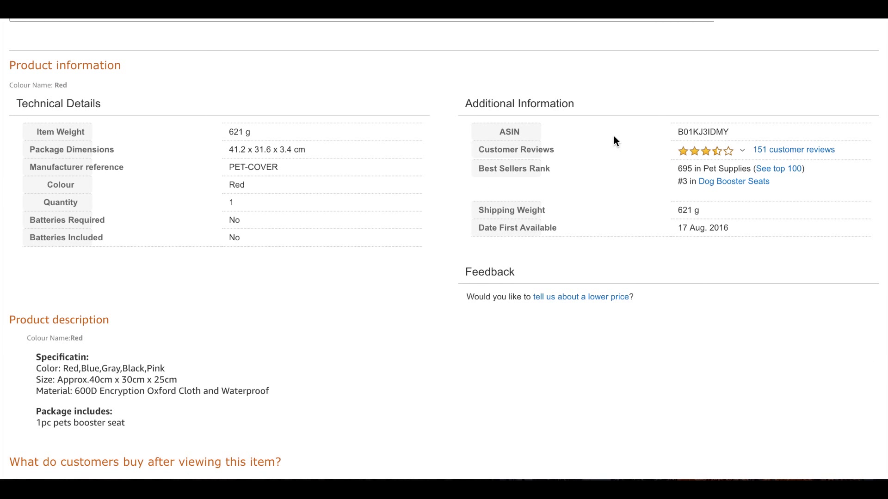
double_click(712, 133)
key("ctrl+c")
Switch to the Fulfilment by Amazon Revenue Calculator and look up the booster seat by its copied ASIN.
left_click(114, 182)
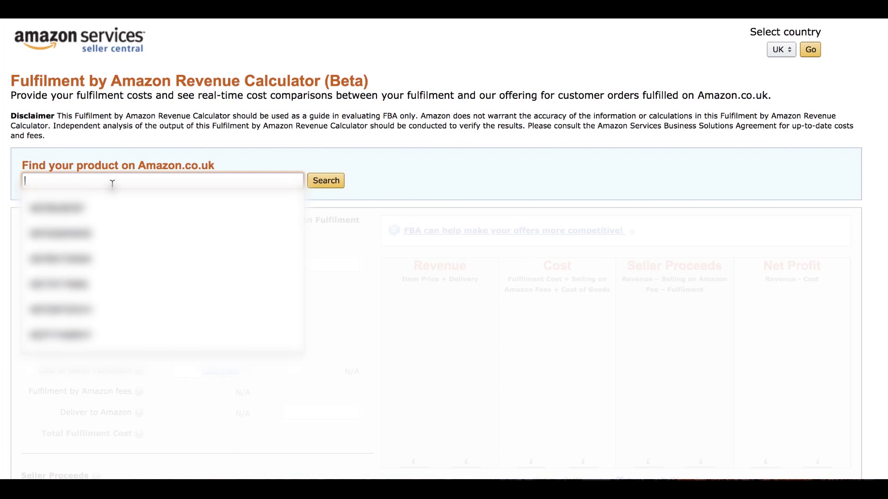
key("ctrl+v")
left_click(326, 181)
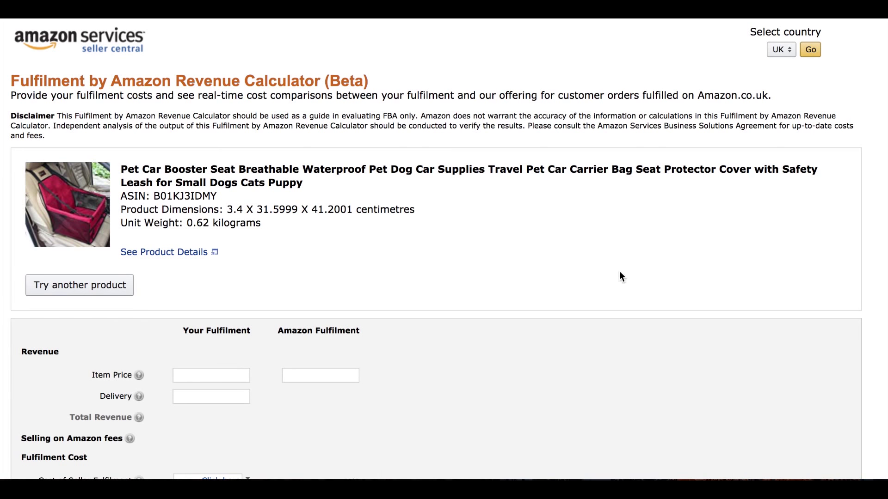
Calculate Amazon Fulfilment profitability with an item price of 19.99 and a cost of product of 11.20.
scroll(619, 271, "down", 5)
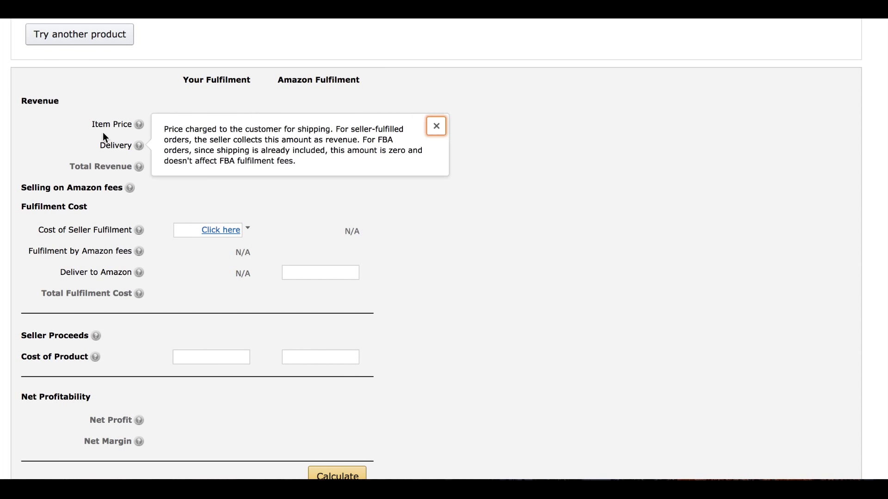
mouse_move(135, 125)
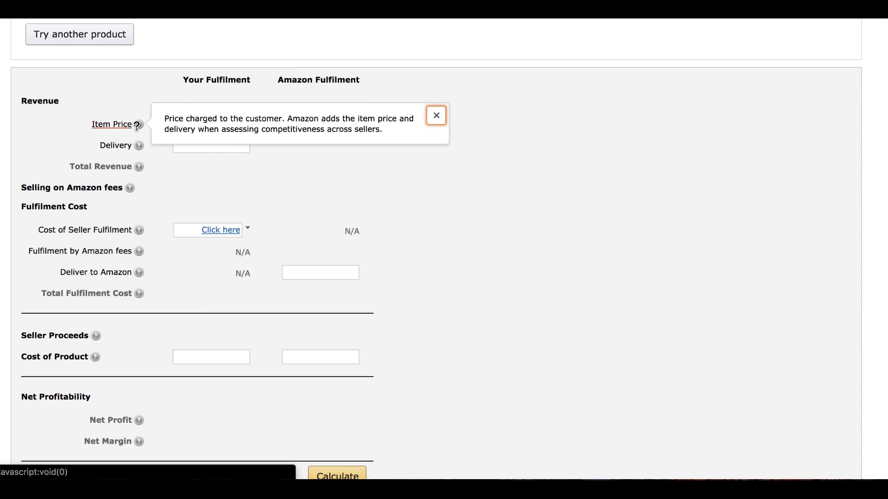
left_click(337, 125)
type("1")
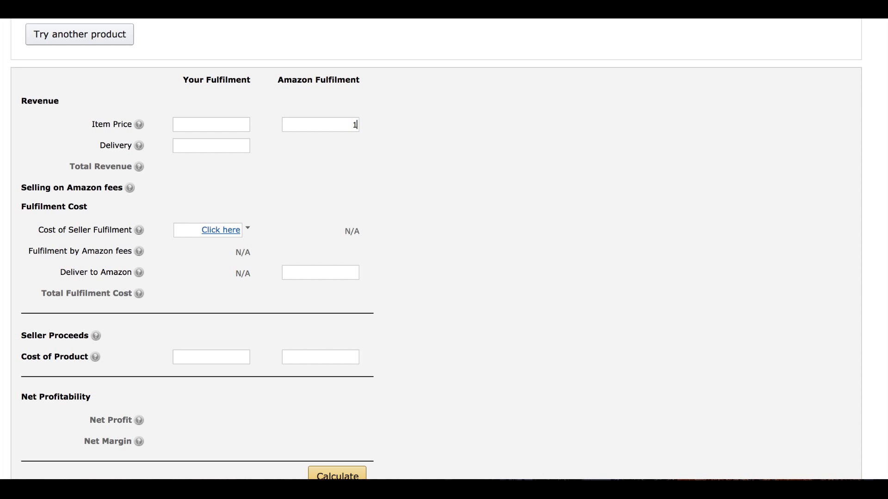
type("9.99")
left_click(320, 358)
type("11.20")
scroll(617, 263, "down", 4)
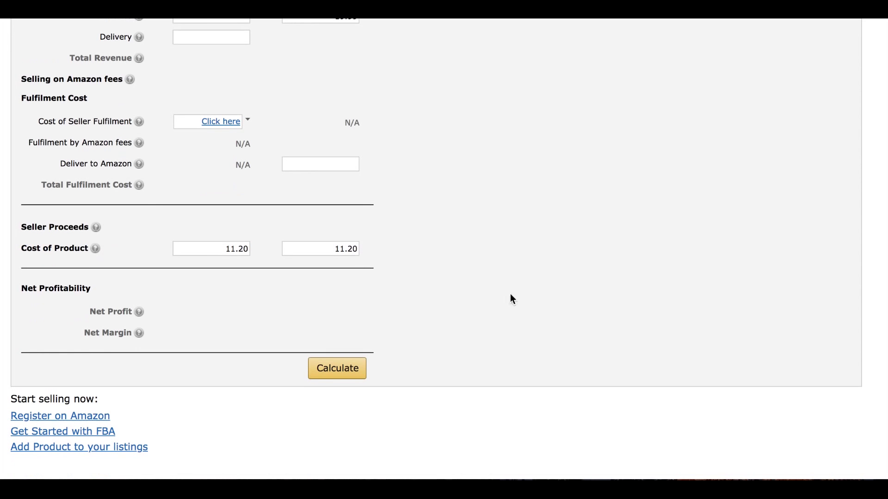
left_click(350, 369)
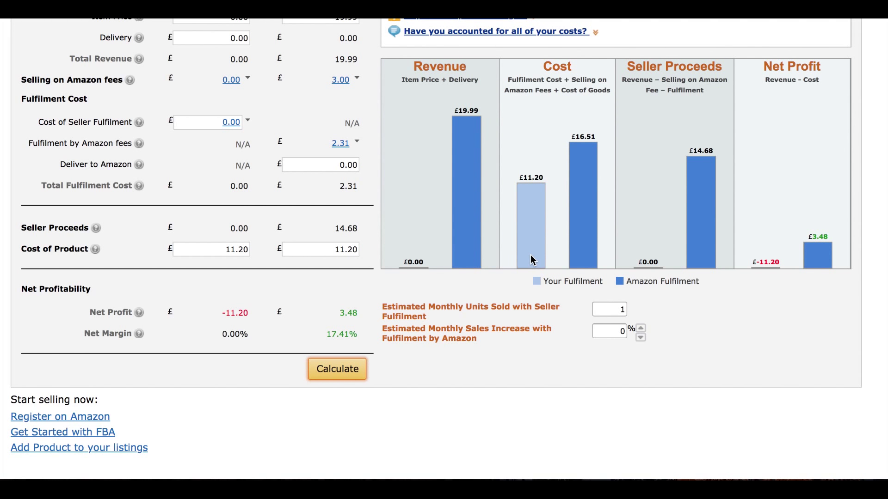
Set the estimated monthly units sold with seller fulfilment to 250 and update the charts.
left_click(610, 309)
key("BackSpace")
type("250")
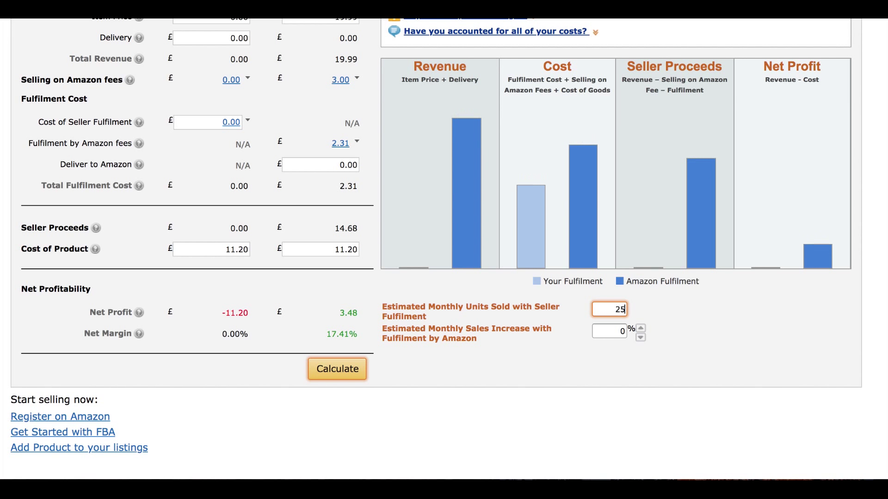
left_click(748, 315)
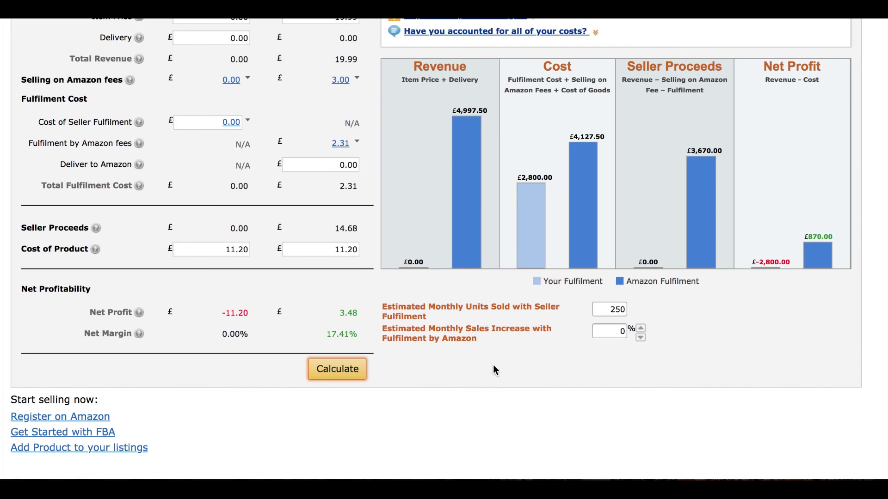
Check how net profit is defined and review the Amazon Fulfilment profit figures.
scroll(494, 368, "up", 2)
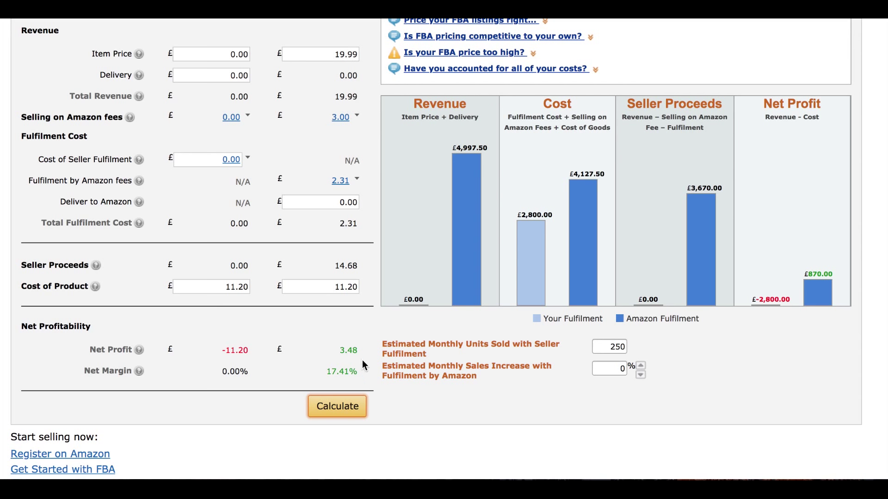
left_click(139, 350)
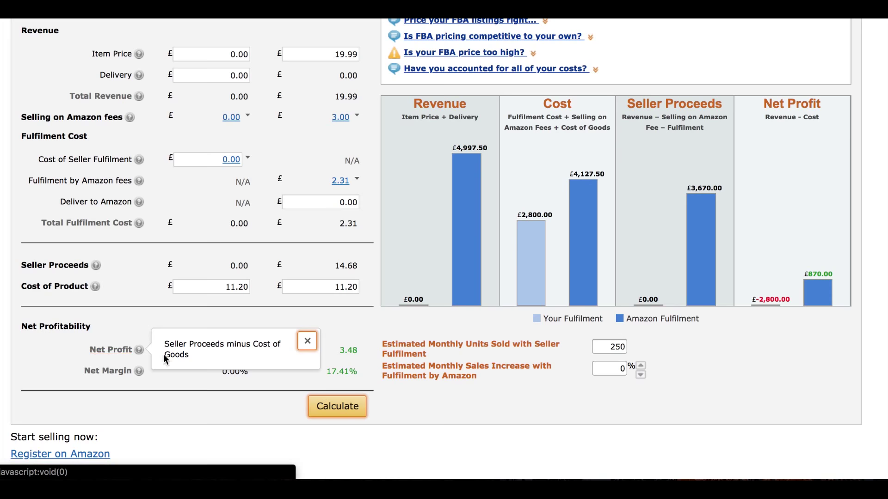
left_click(368, 349)
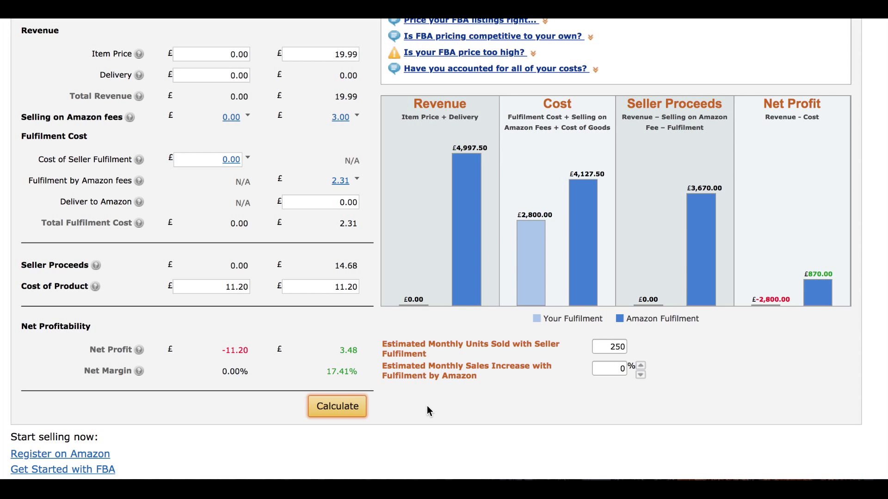
Change the Amazon Fulfilment item price to 22.99 and recalculate the profitability.
left_click(344, 54)
key("BackSpace")
key("BackSpace")
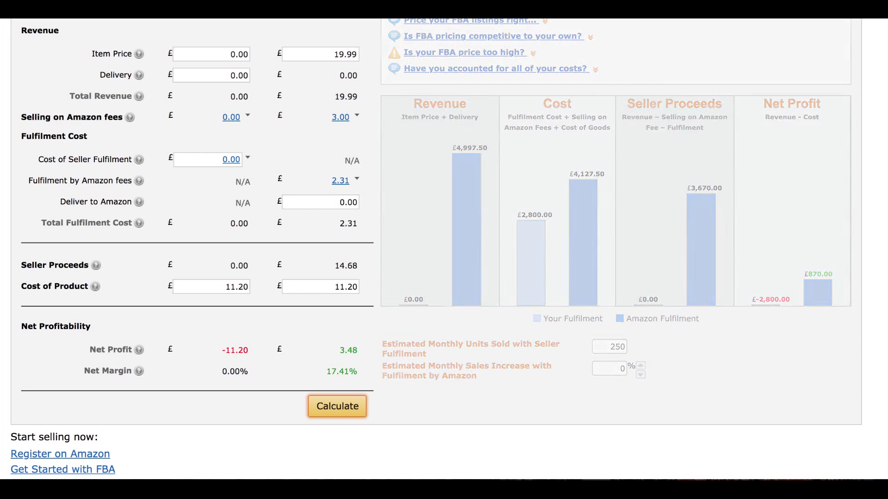
type("22")
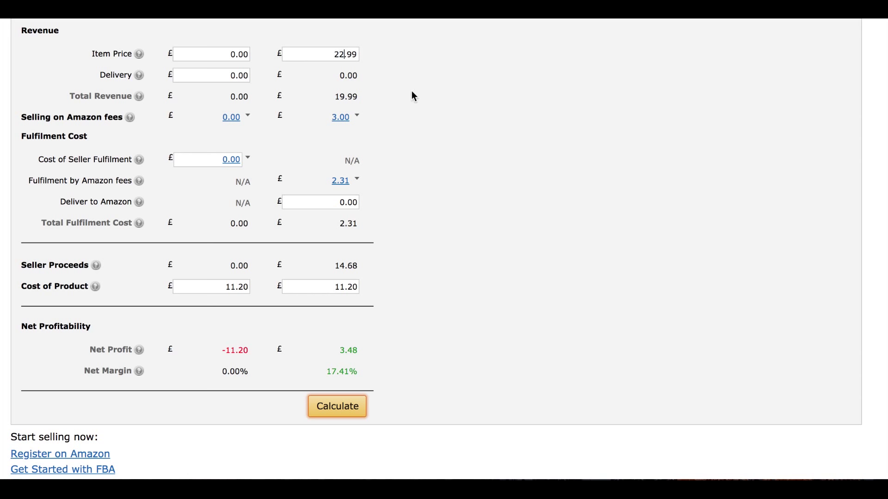
left_click(339, 413)
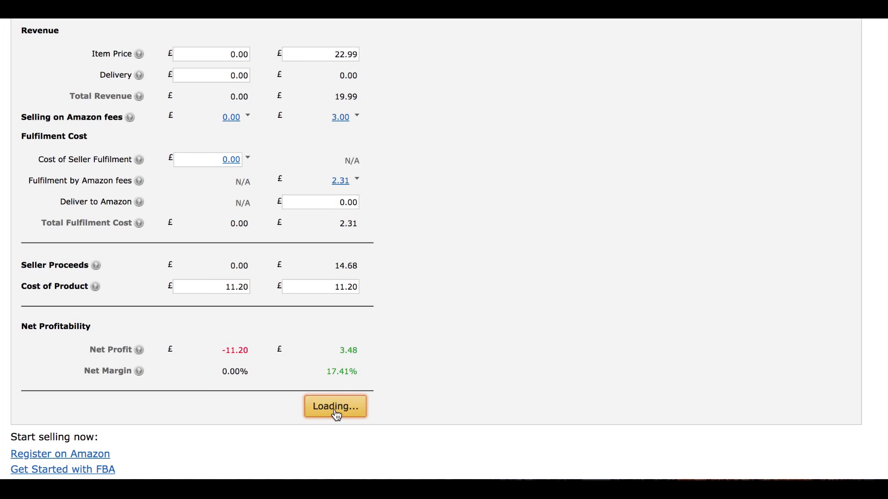
Review the recalculated net profit and net margin for Amazon Fulfilment, consulting their help explanations.
left_click(138, 350)
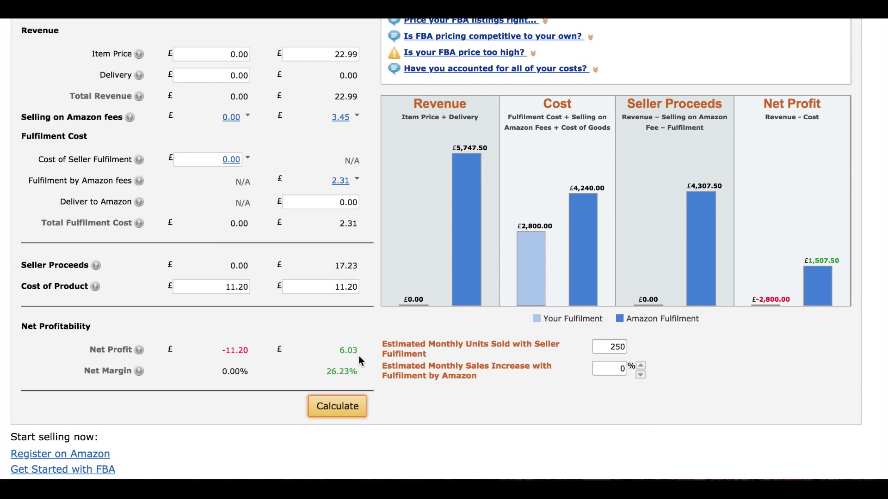
left_click(139, 372)
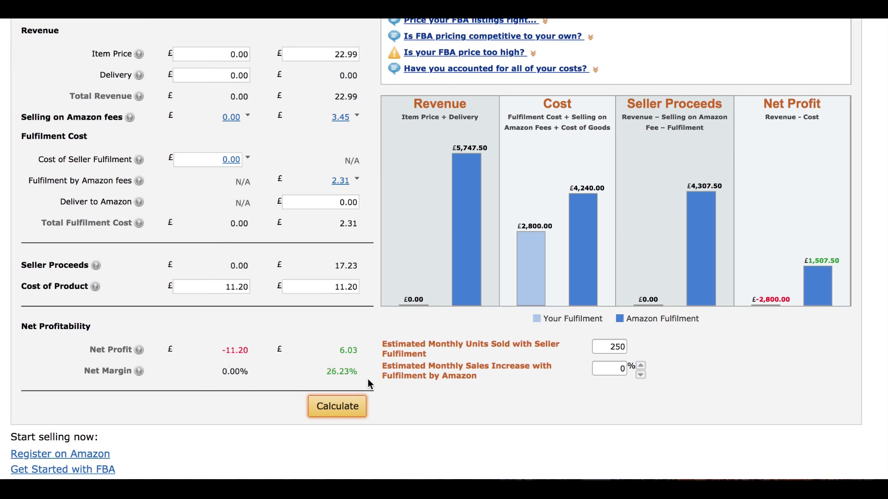
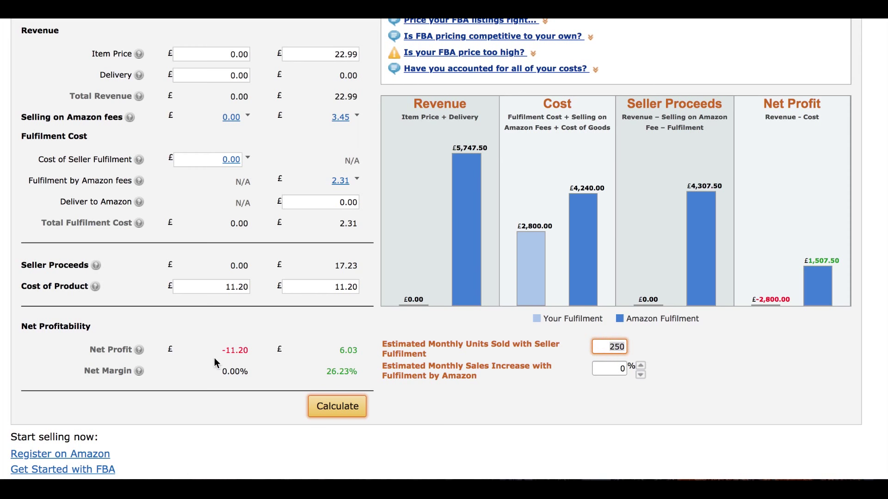
left_click(139, 350)
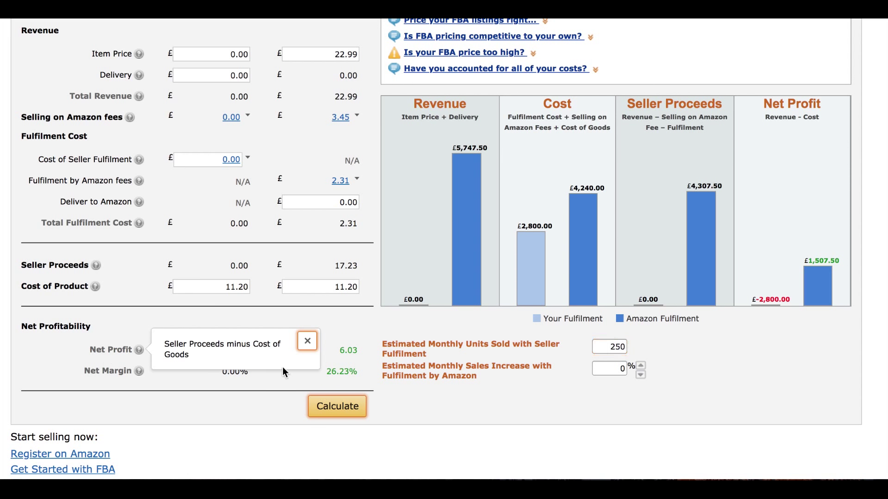
left_click(357, 356)
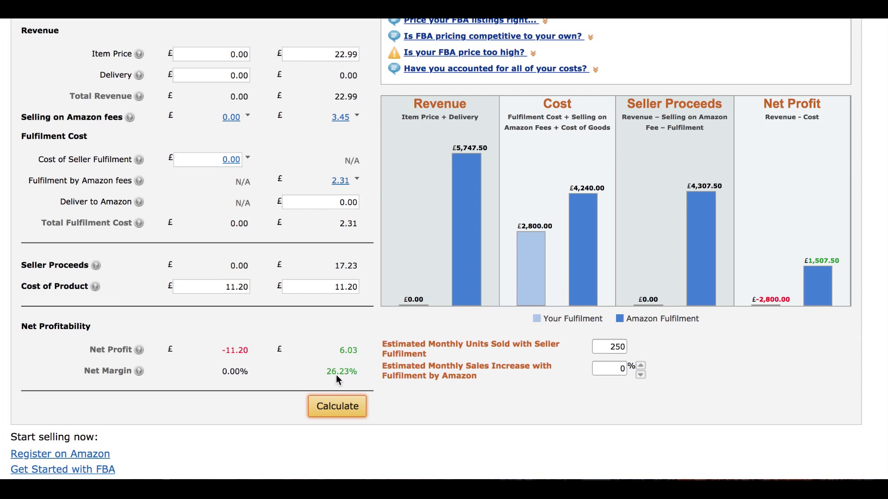